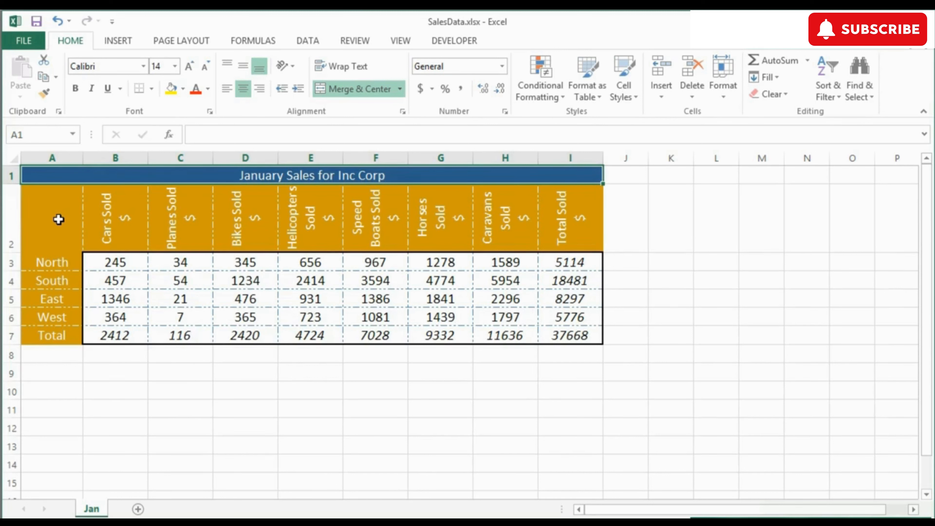
Preview the charts that Quick Analysis suggests for the sales range A2:I7, including the total row and column.
{"action": "mouse_move", "coordinate": [59, 220]}
{"action": "left_mouse_down"}
{"action": "mouse_move", "coordinate": [243, 243]}
{"action": "mouse_move", "coordinate": [471, 311]}
{"action": "mouse_move", "coordinate": [572, 317]}
{"action": "mouse_move", "coordinate": [573, 335]}
{"action": "left_mouse_up"}
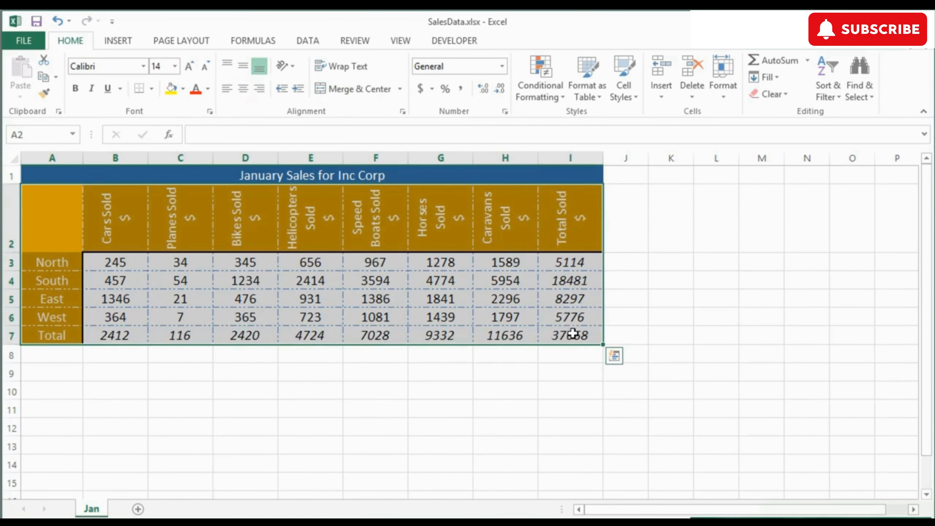
{"action": "left_click", "coordinate": [617, 357]}
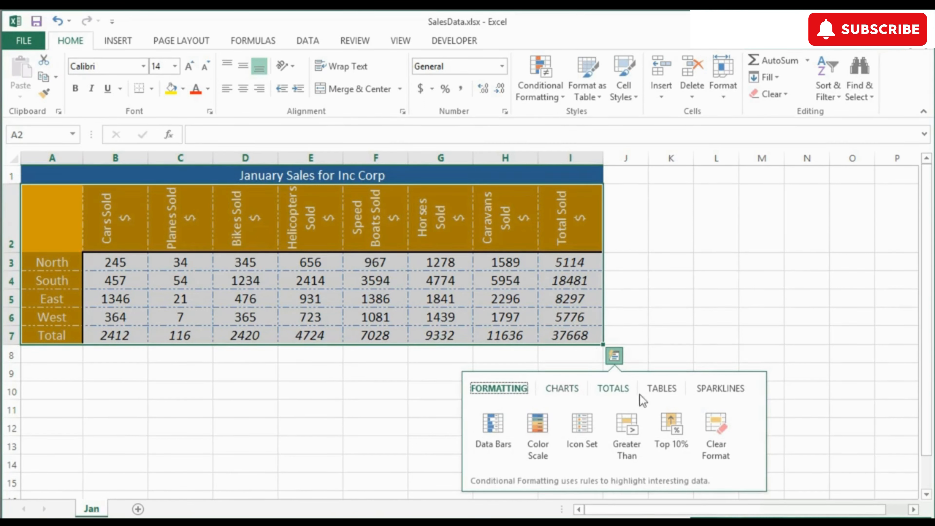
{"action": "left_click", "coordinate": [565, 393]}
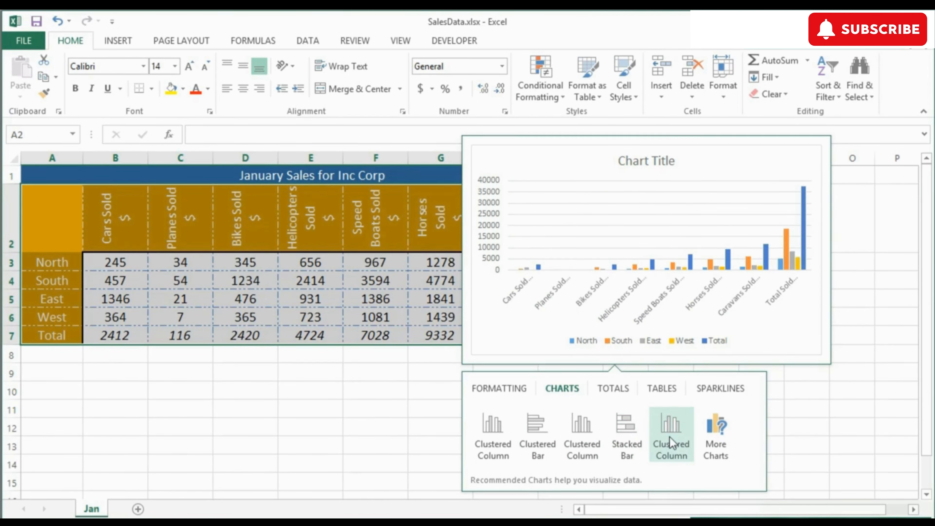
{"action": "left_click", "coordinate": [441, 428]}
Insert a clustered bar chart of the range A2:H7 through Quick Analysis, leaving out the Total Sold column.
{"action": "left_click_drag", "start_coordinate": [519, 336], "coordinate": [58, 232]}
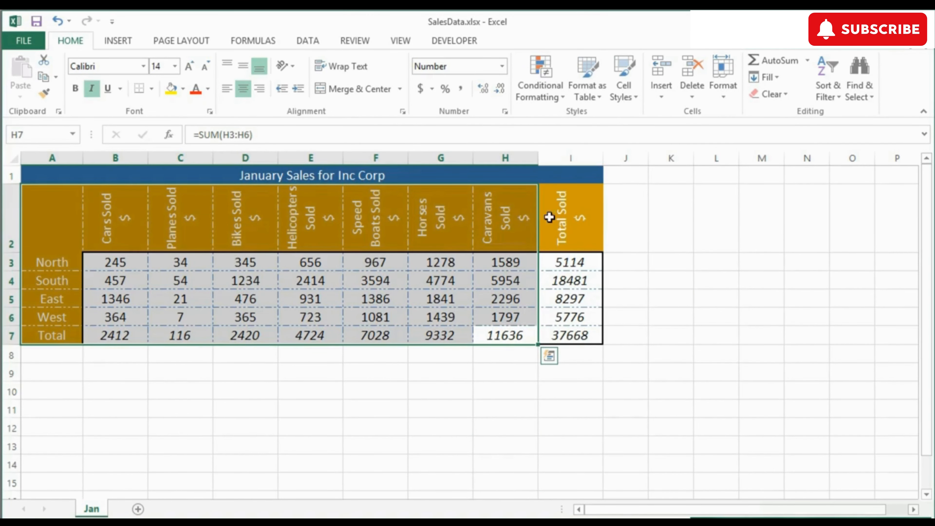
{"action": "left_click", "coordinate": [550, 356]}
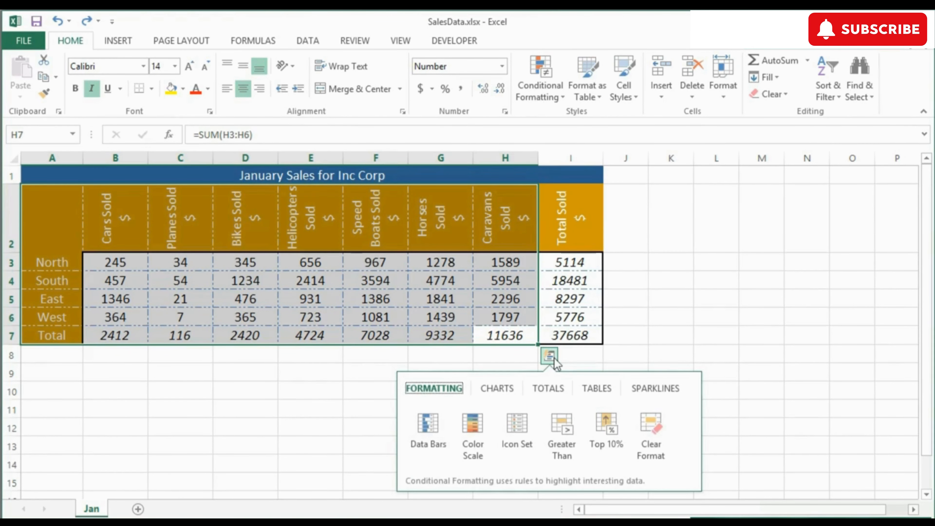
{"action": "left_click", "coordinate": [494, 389]}
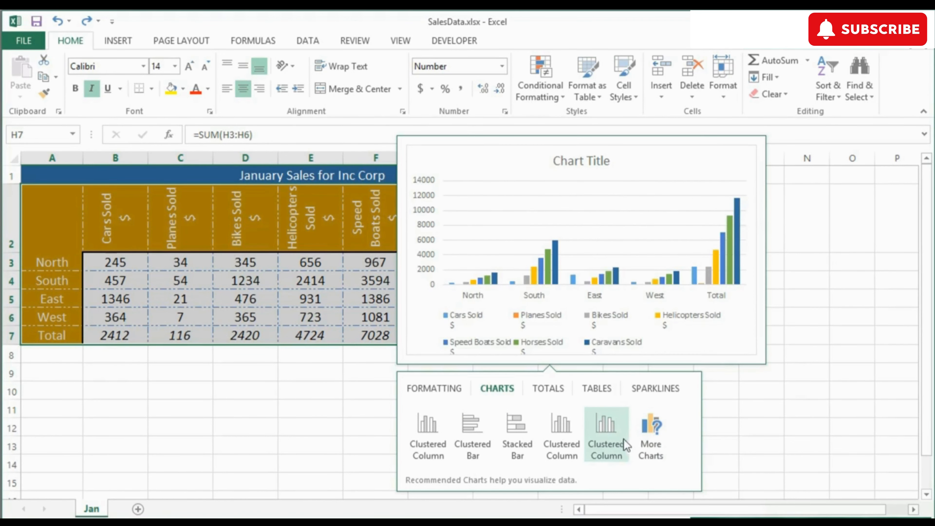
{"action": "left_click", "coordinate": [474, 432]}
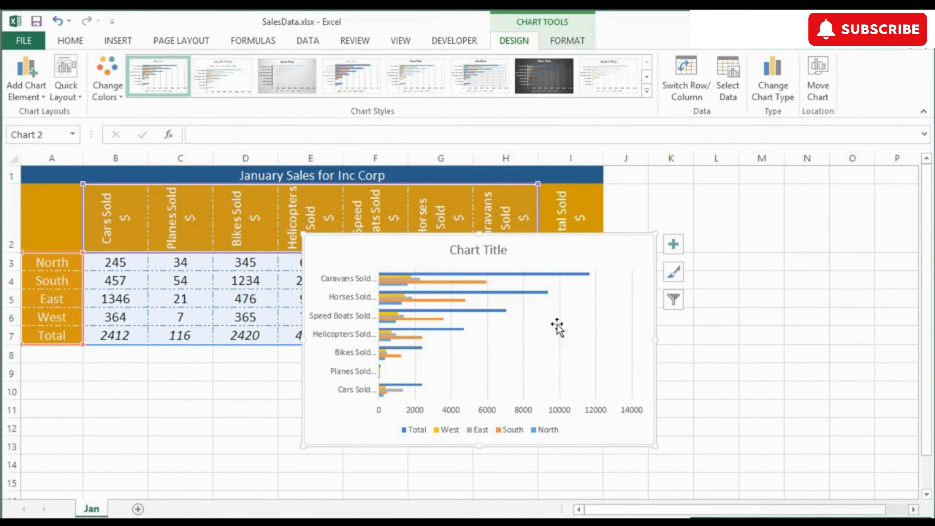
Move the clustered bar chart clear of the product columns and delete it.
{"action": "left_click_drag", "start_coordinate": [527, 243], "coordinate": [757, 256]}
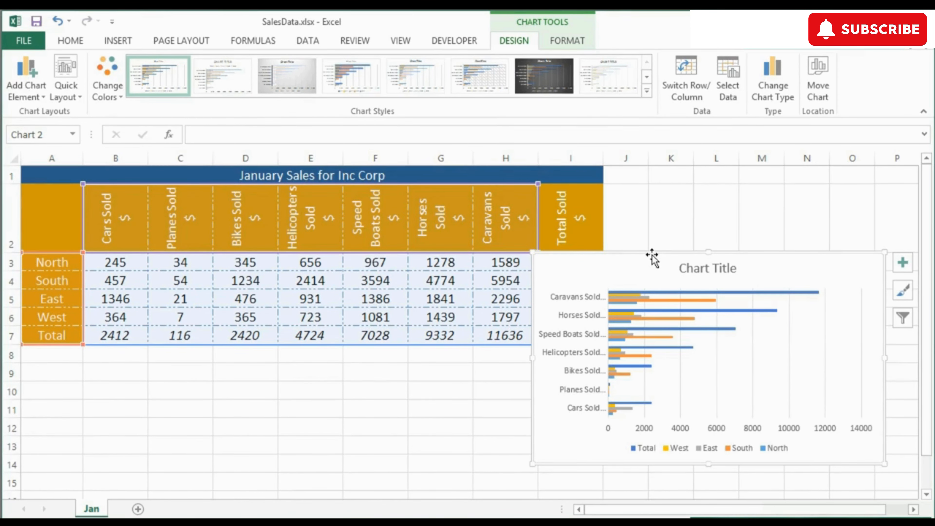
{"action": "key", "text": "Delete"}
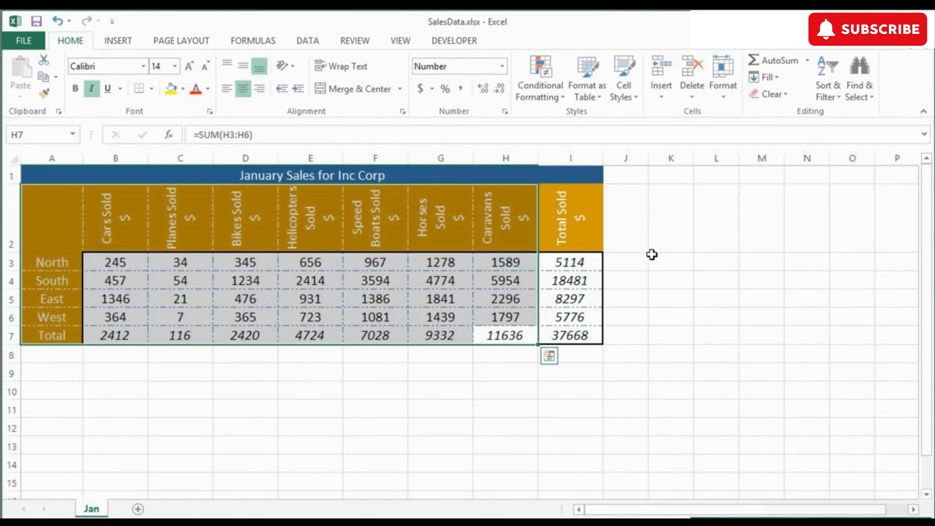
Compare the recommended charts for A2:H7, from Clustered Column - Line through the clustered bar, stacked bar and clustered column options.
{"action": "left_click", "coordinate": [125, 43]}
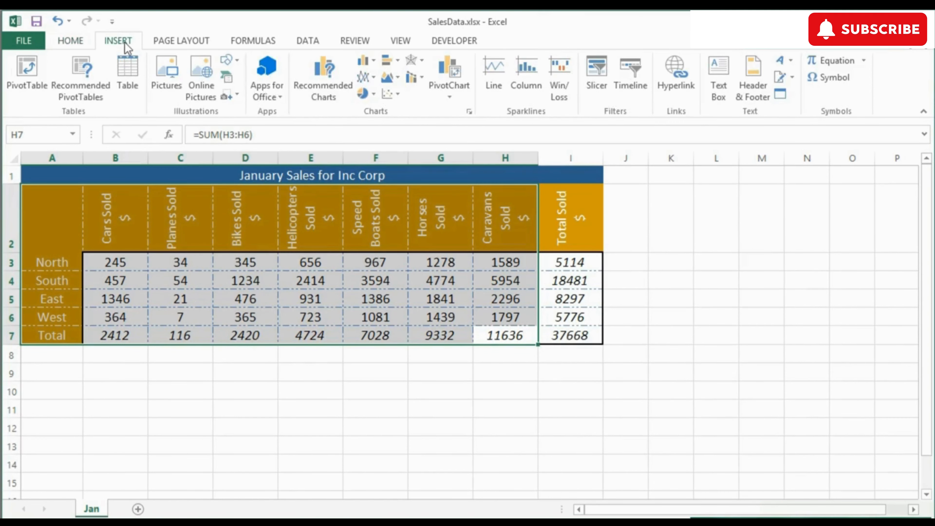
{"action": "left_click", "coordinate": [321, 77]}
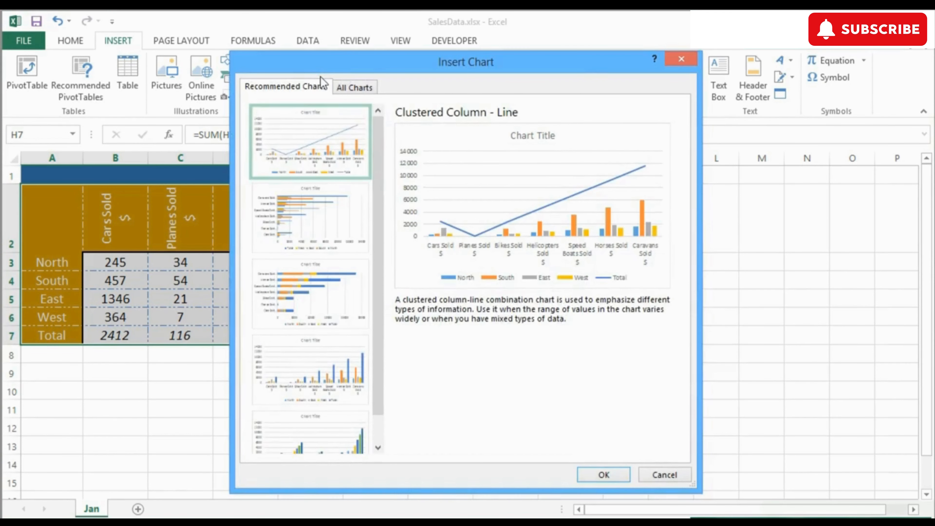
{"action": "left_click", "coordinate": [325, 209]}
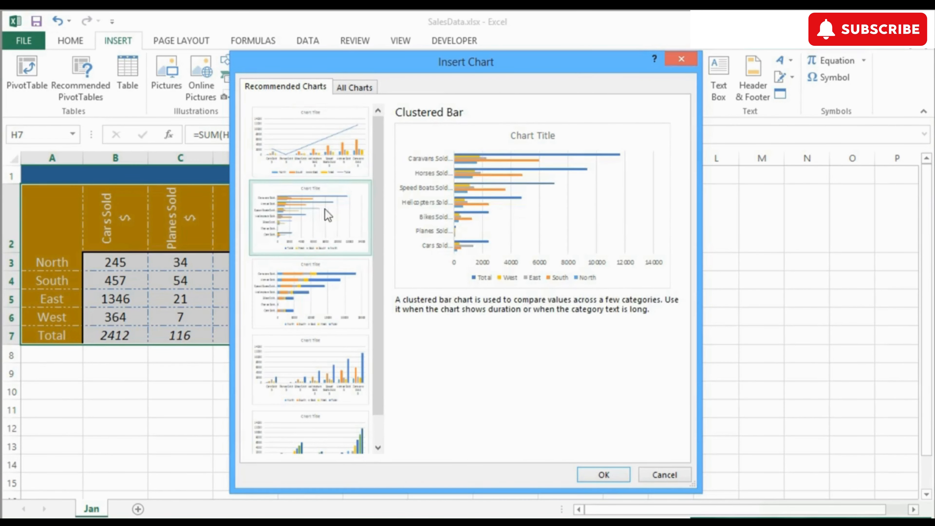
{"action": "left_click", "coordinate": [327, 281]}
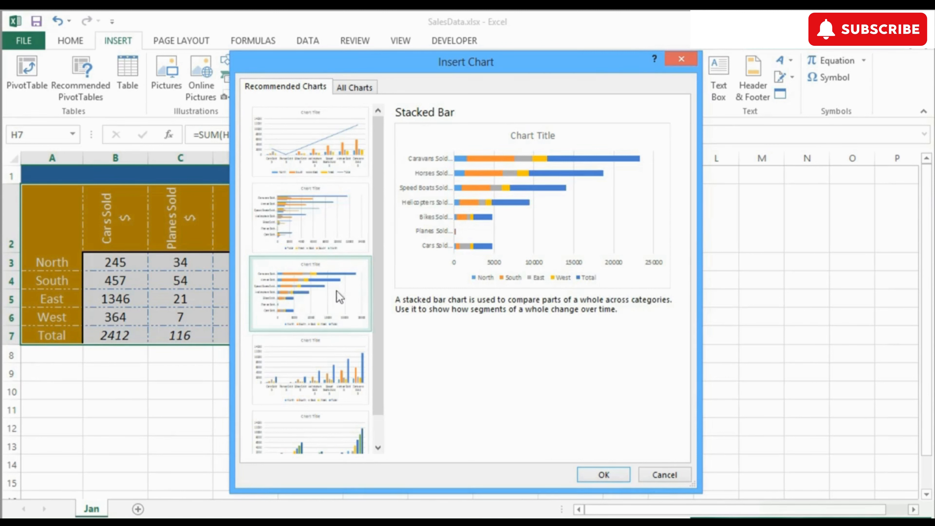
{"action": "left_click_drag", "start_coordinate": [374, 330], "coordinate": [378, 356]}
{"action": "left_click", "coordinate": [330, 350]}
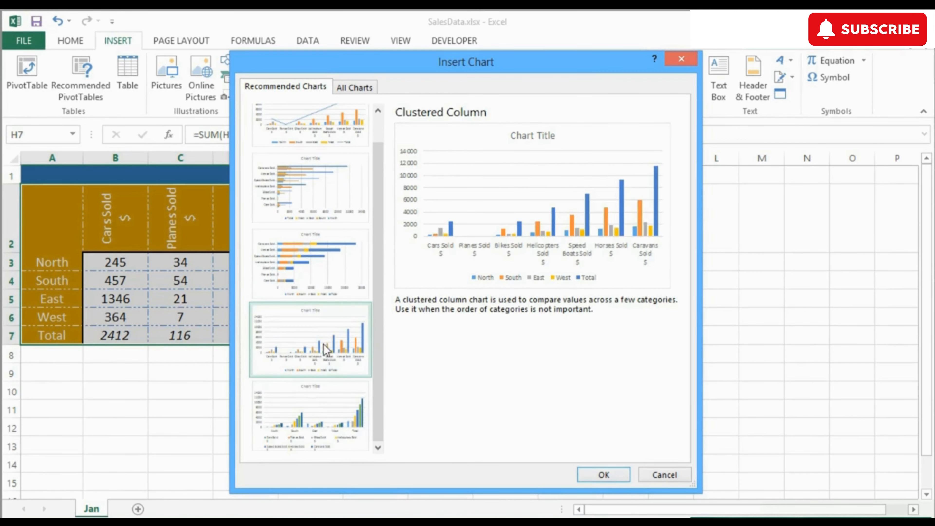
{"action": "left_click", "coordinate": [302, 416]}
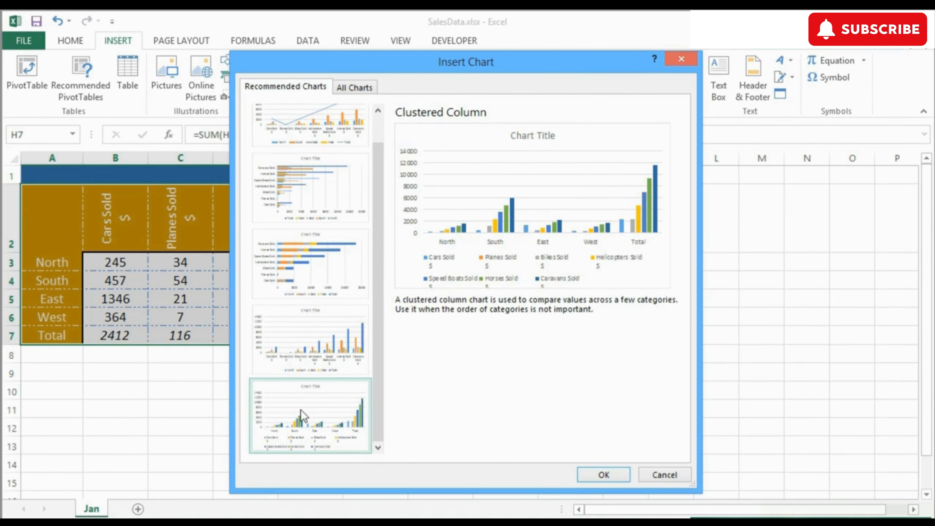
{"action": "left_click", "coordinate": [300, 364]}
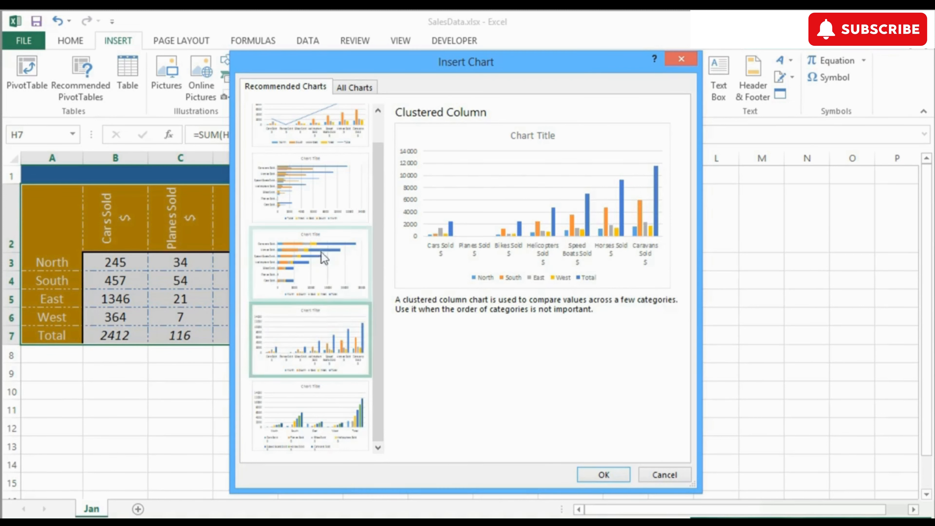
{"action": "left_click", "coordinate": [326, 217]}
{"action": "left_click", "coordinate": [326, 147]}
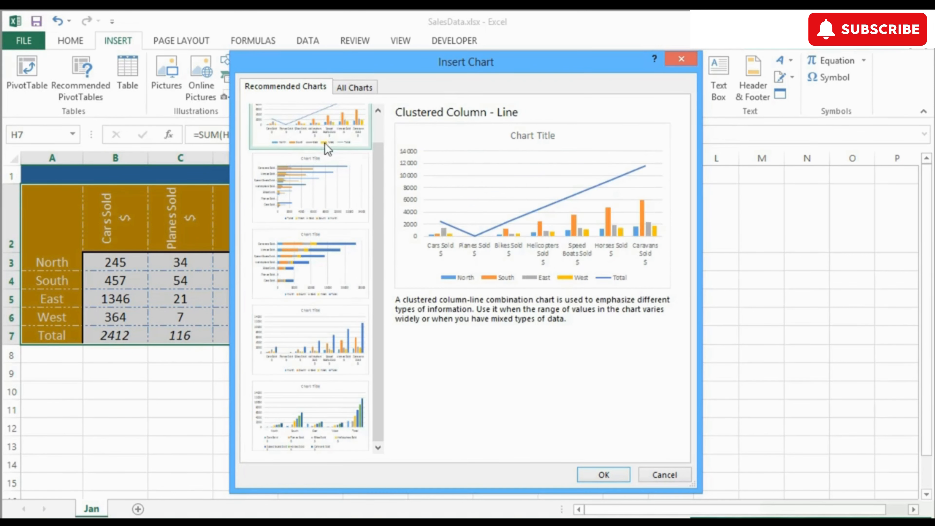
{"action": "left_click_drag", "start_coordinate": [375, 153], "coordinate": [374, 127]}
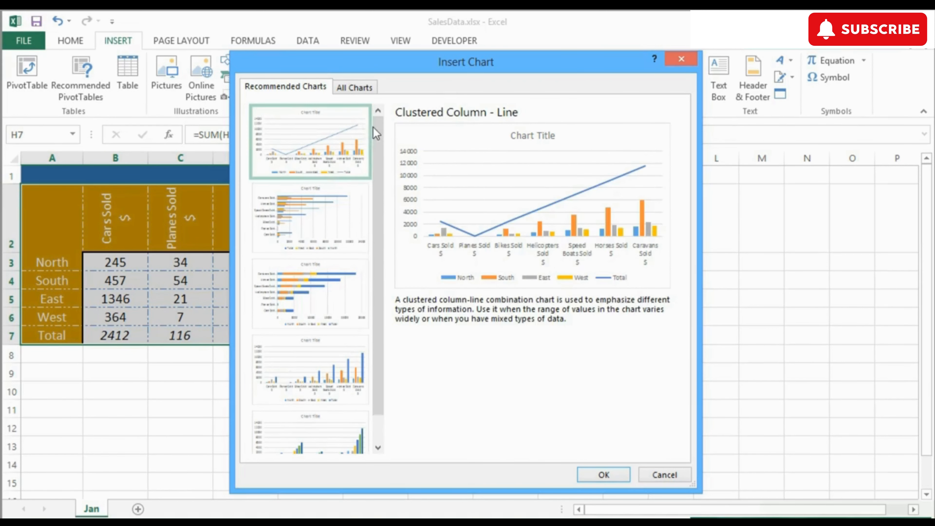
Examine the column chart subtypes among all chart types, from stacked and 100% stacked to the 3-D column variants, with enlarged previews.
{"action": "left_click", "coordinate": [370, 95]}
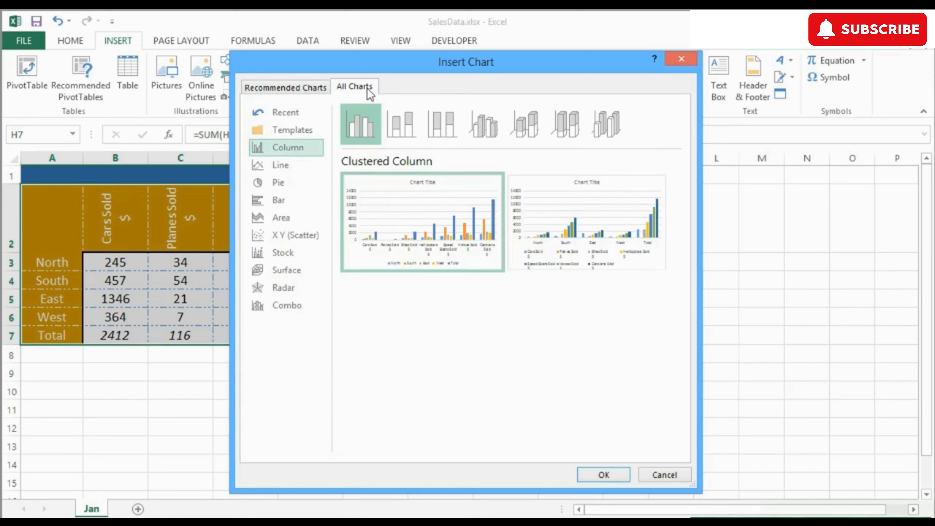
{"action": "left_click", "coordinate": [397, 136]}
{"action": "left_click", "coordinate": [443, 137]}
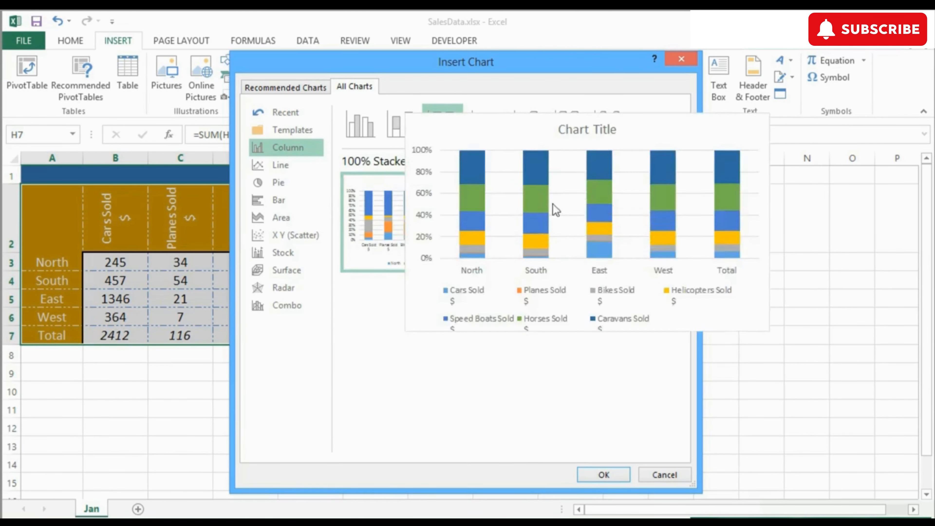
{"action": "mouse_move", "coordinate": [441, 229]}
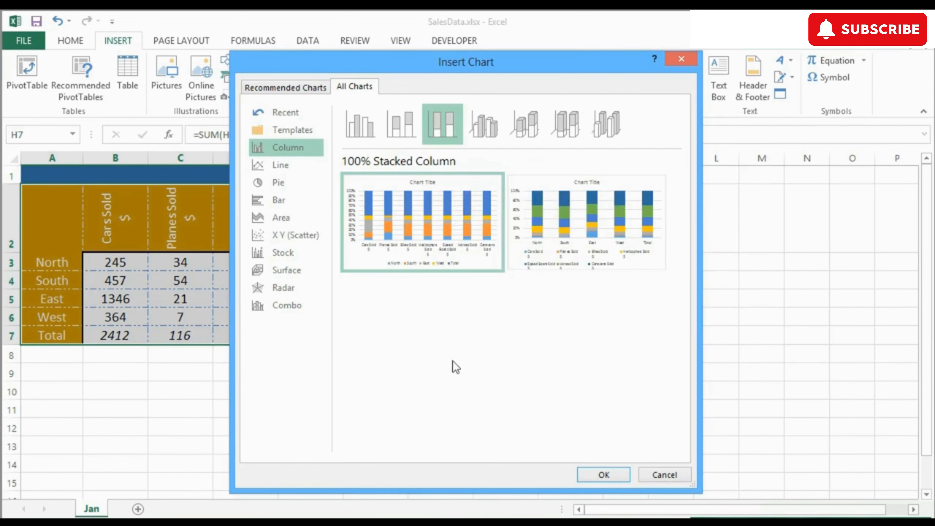
{"action": "left_click", "coordinate": [487, 132]}
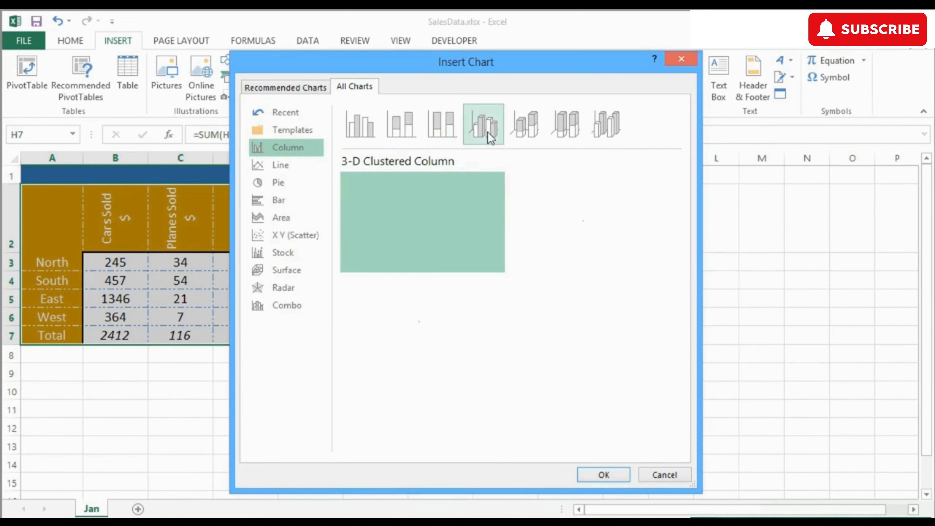
{"action": "left_click", "coordinate": [523, 132]}
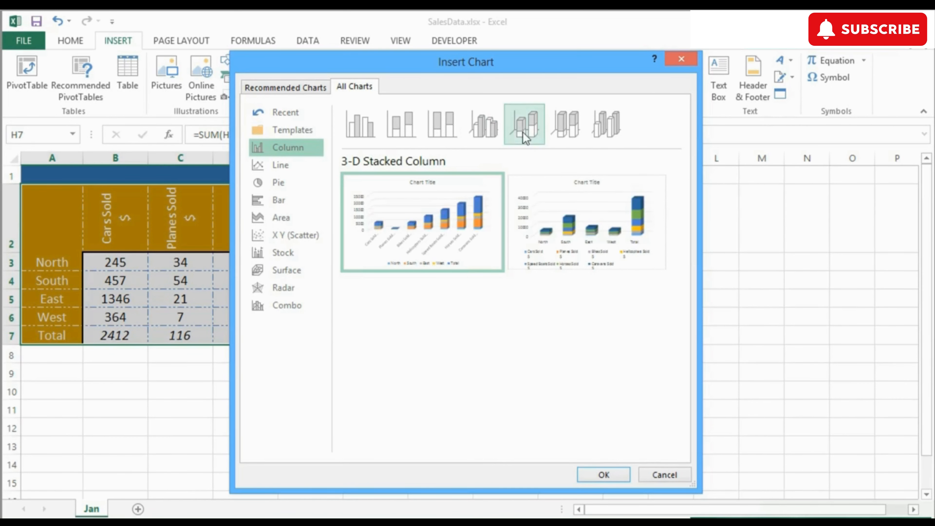
{"action": "left_click", "coordinate": [567, 133]}
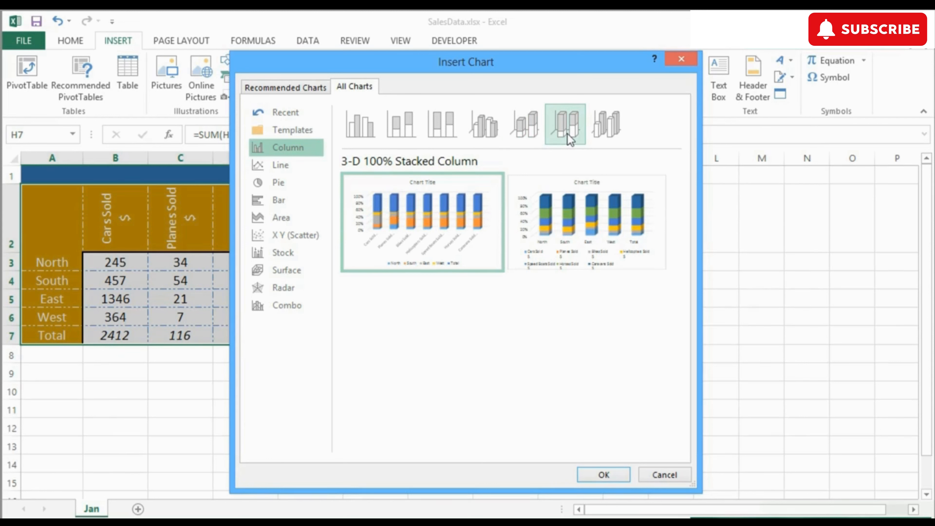
{"action": "left_click", "coordinate": [598, 134]}
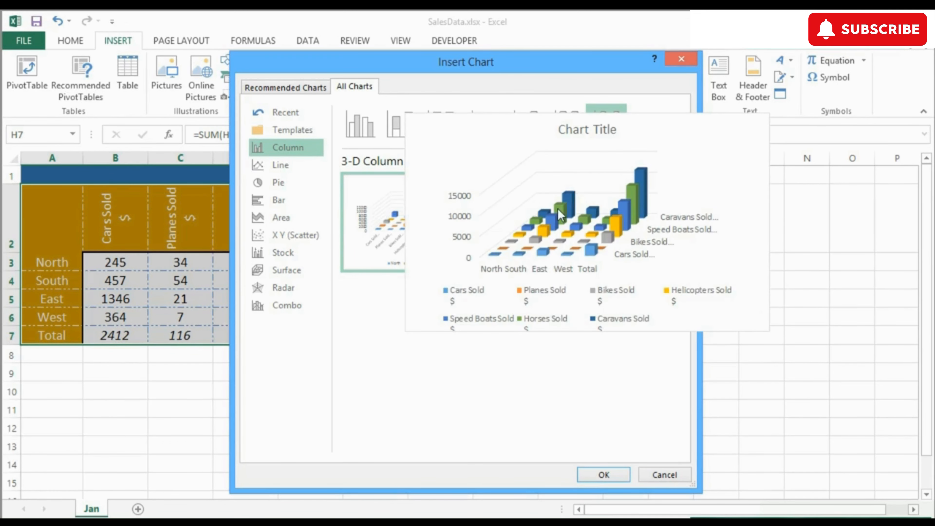
{"action": "mouse_move", "coordinate": [402, 219]}
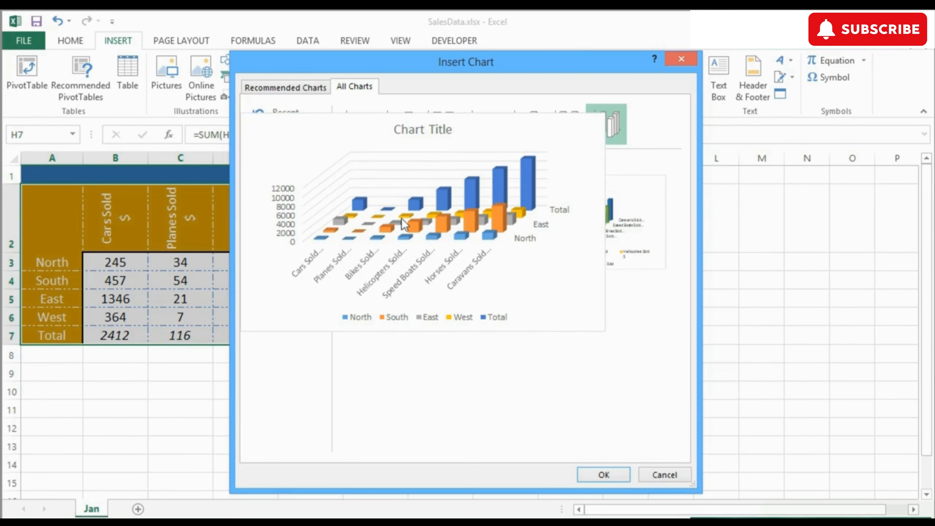
Look through the Line, Pie, Bar, Area, X Y (Scatter), Stock, Surface, Radar and Combo chart types for the selected data.
{"action": "left_click", "coordinate": [291, 162]}
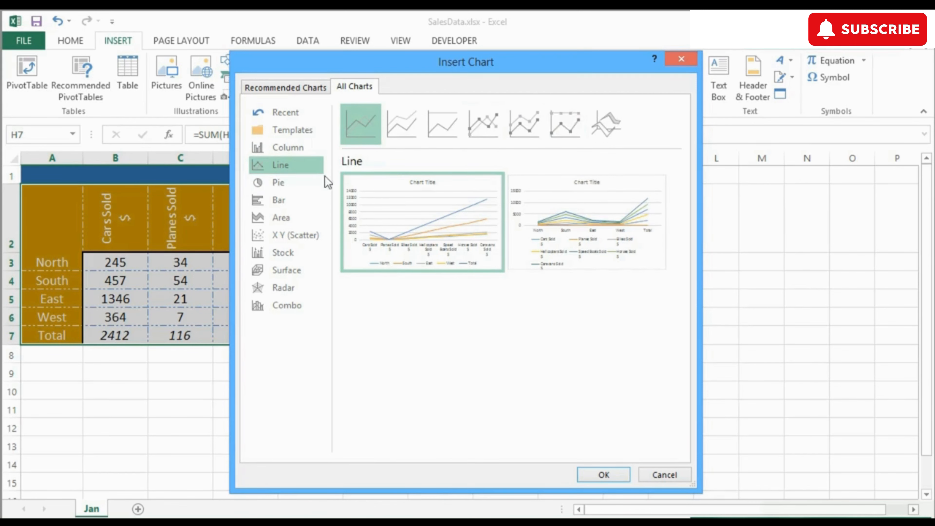
{"action": "left_click", "coordinate": [317, 183]}
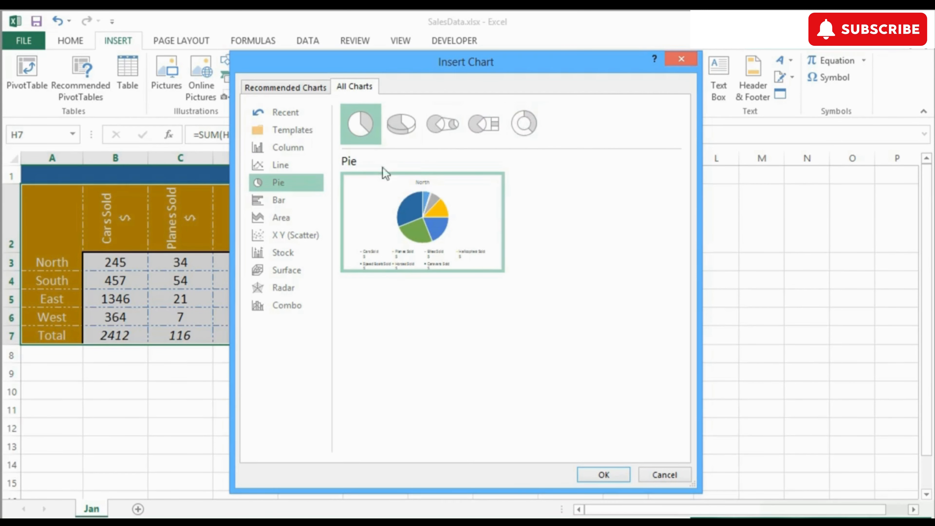
{"action": "left_click", "coordinate": [295, 200]}
{"action": "left_click", "coordinate": [290, 217]}
{"action": "left_click", "coordinate": [294, 235]}
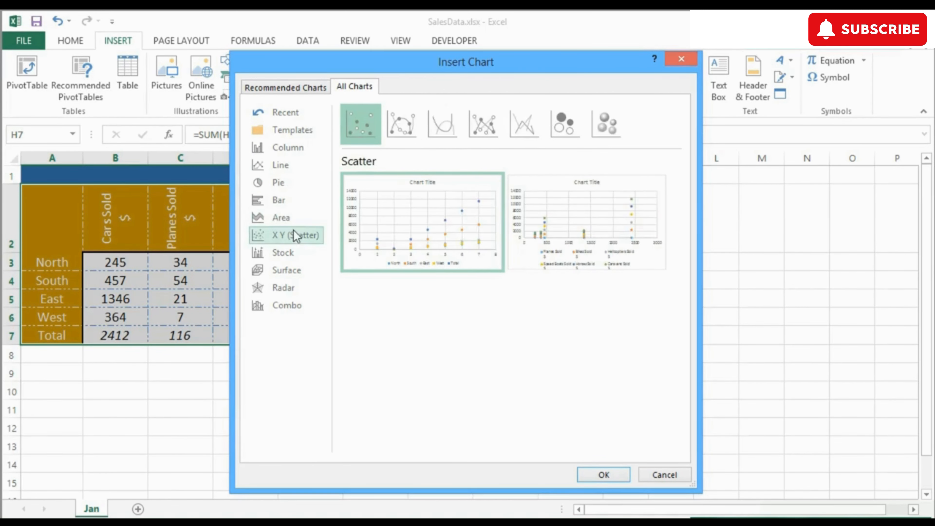
{"action": "left_click", "coordinate": [289, 253]}
{"action": "left_click", "coordinate": [288, 269]}
{"action": "left_click", "coordinate": [291, 287]}
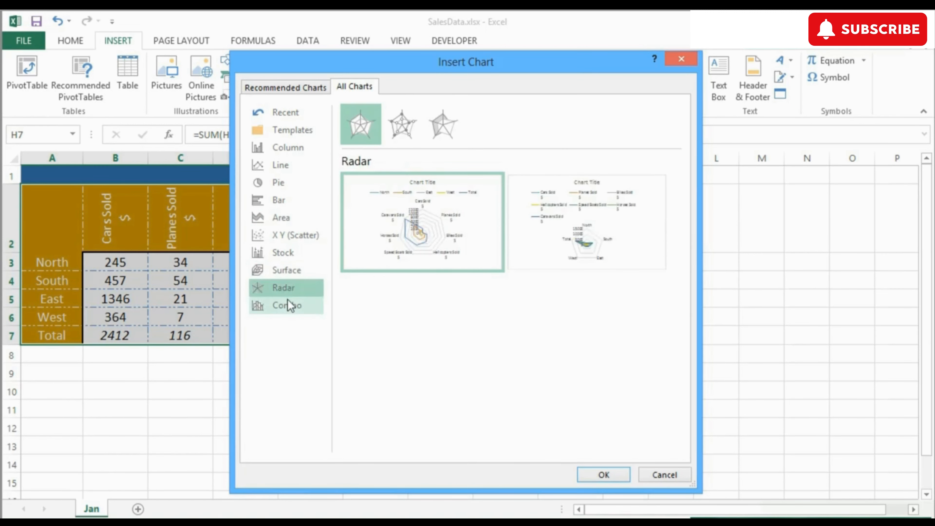
{"action": "left_click", "coordinate": [290, 305]}
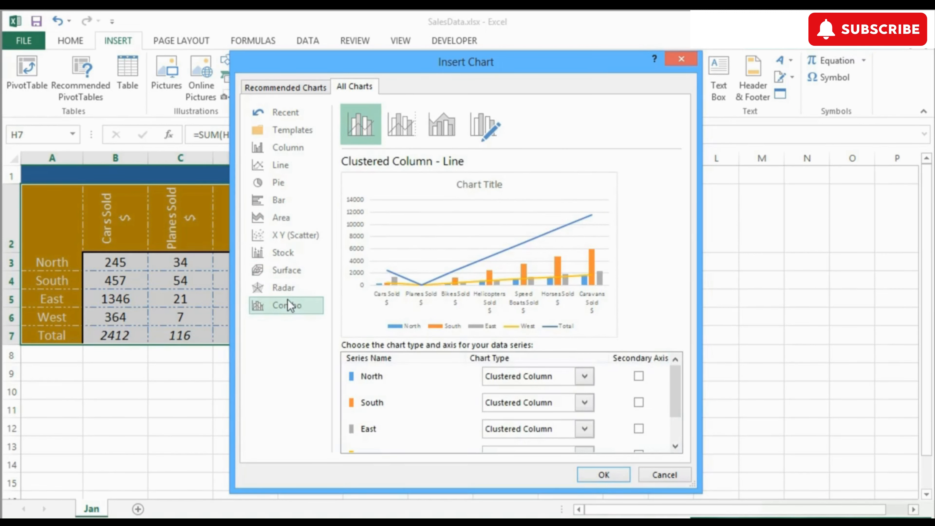
Review the Radar, Surface, Stock, Column, Line, Pie and Bar chart types again, ending on the Line type.
{"action": "left_click", "coordinate": [284, 292]}
{"action": "left_click", "coordinate": [290, 272]}
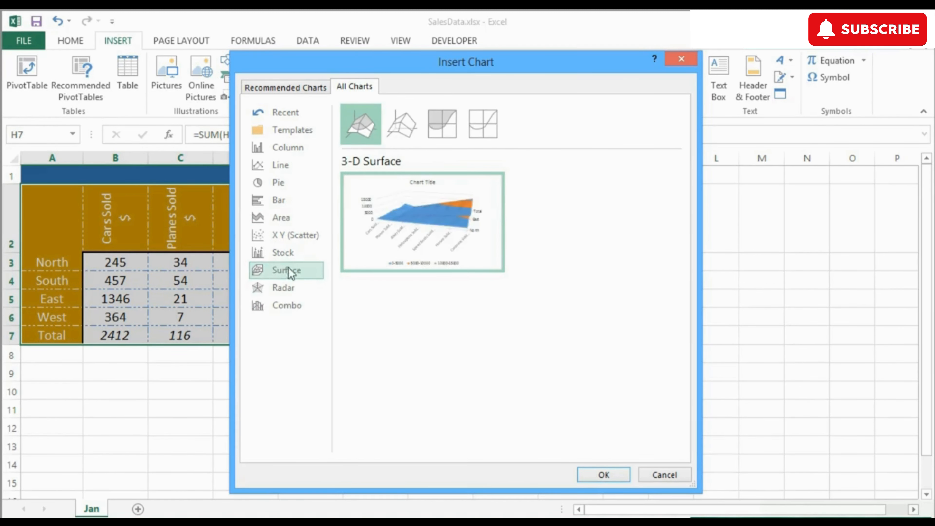
{"action": "left_click", "coordinate": [289, 259]}
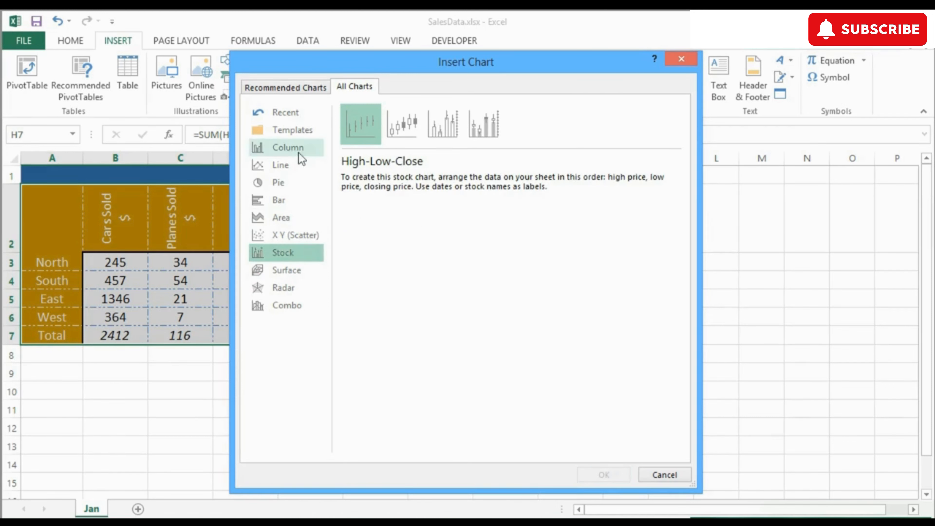
{"action": "left_click", "coordinate": [291, 149]}
{"action": "left_click", "coordinate": [287, 165]}
{"action": "left_click", "coordinate": [283, 183]}
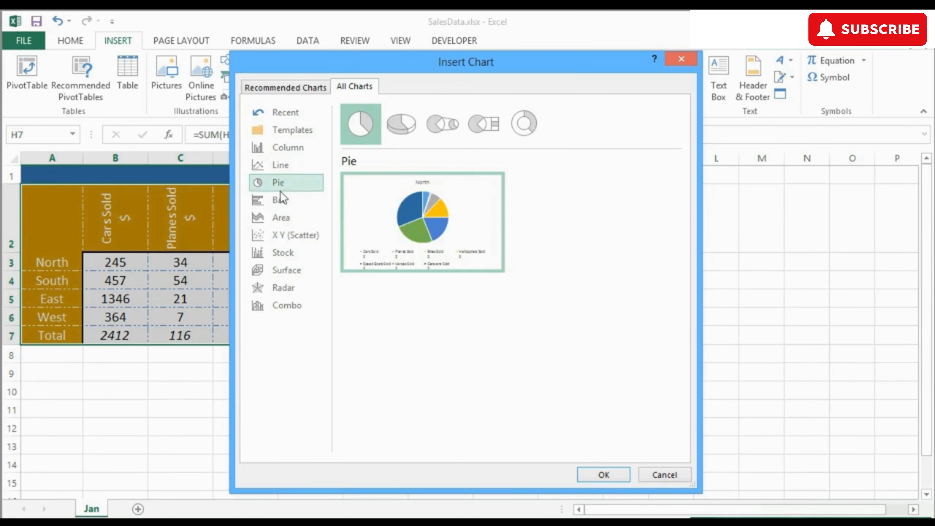
{"action": "left_click", "coordinate": [280, 194]}
{"action": "left_click", "coordinate": [279, 183]}
{"action": "left_click", "coordinate": [280, 167]}
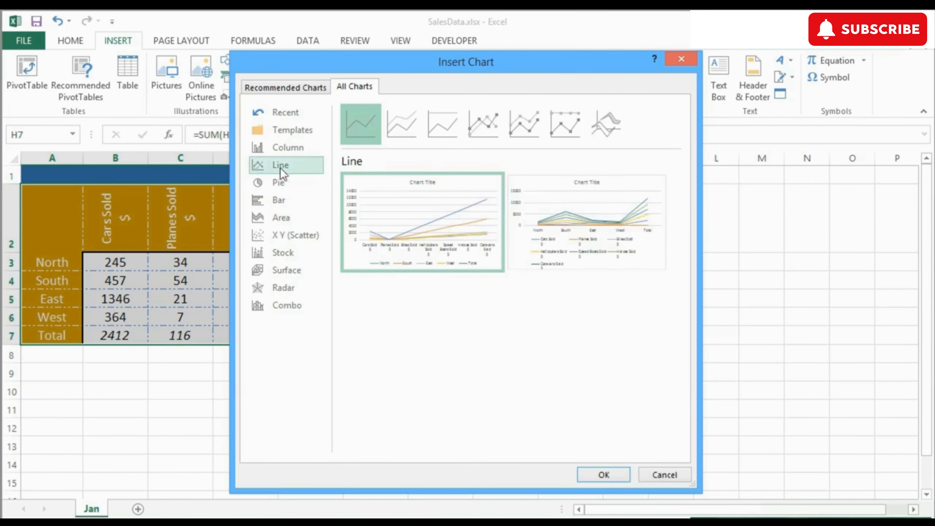
Insert the recommended Clustered Bar chart for A2:H7, and delete it from the sheet again.
{"action": "left_click", "coordinate": [281, 151]}
{"action": "left_click", "coordinate": [299, 89]}
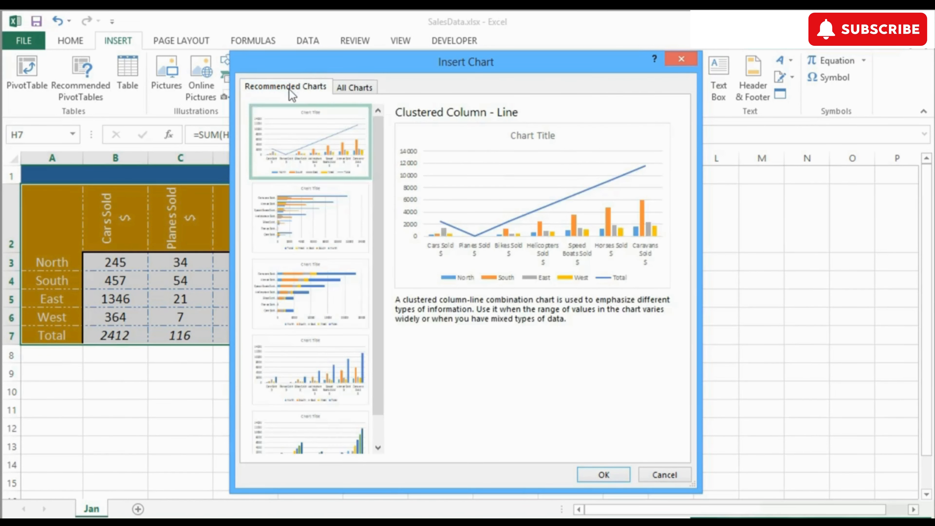
{"action": "left_click", "coordinate": [299, 213]}
{"action": "left_click", "coordinate": [308, 277]}
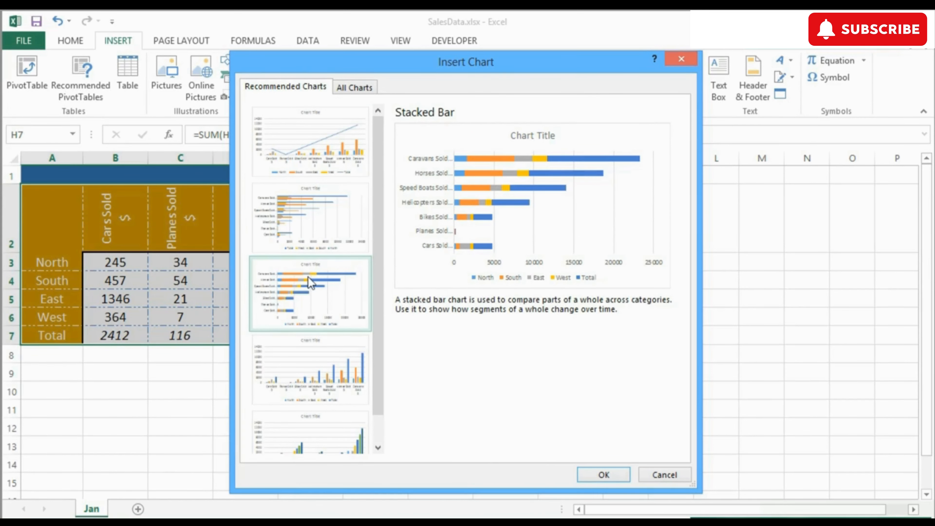
{"action": "double_click", "coordinate": [318, 224]}
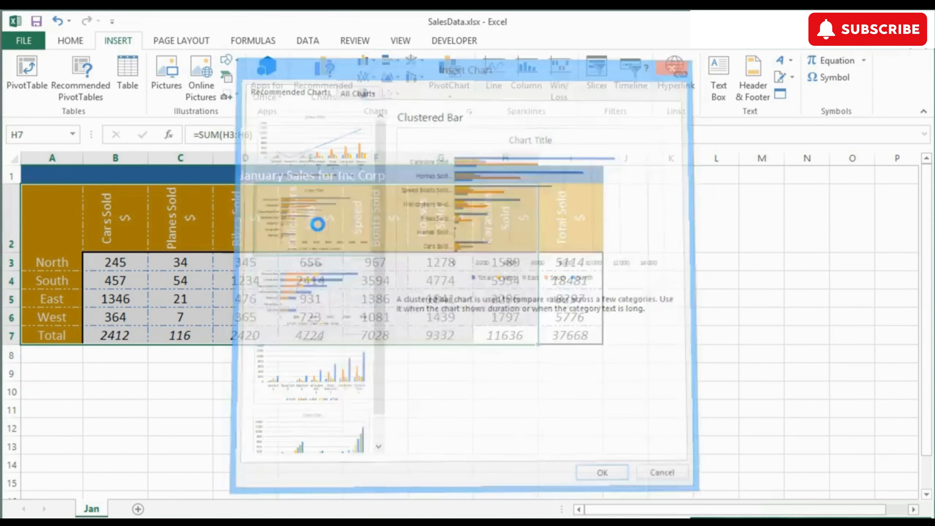
{"action": "left_click_drag", "start_coordinate": [516, 236], "coordinate": [653, 282]}
{"action": "key", "text": "Delete"}
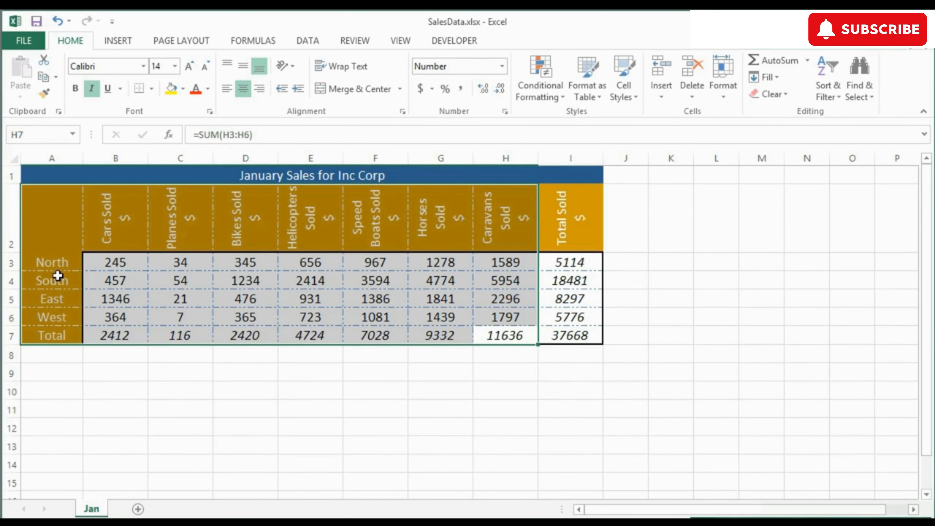
Create a default column chart of A2:H7 on its own chart sheet and compare it with the Jan table.
{"action": "key", "text": "F11"}
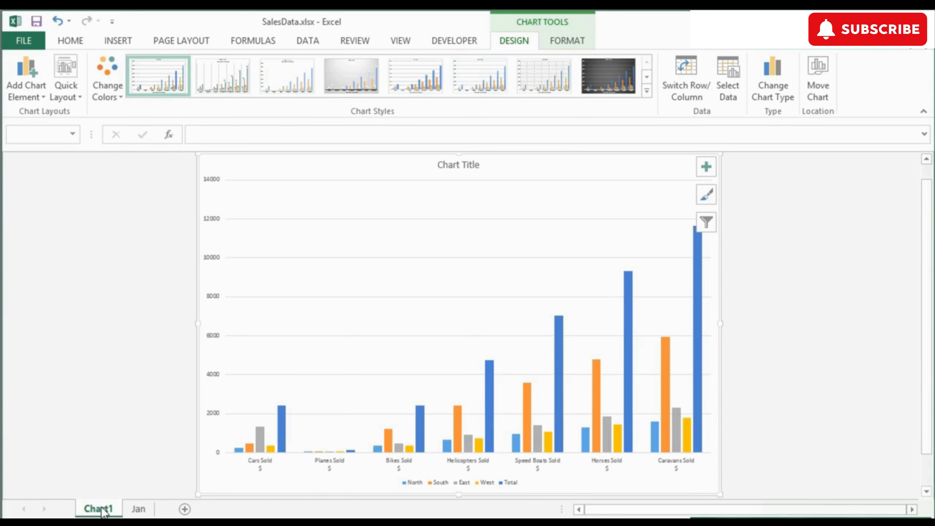
{"action": "left_click", "coordinate": [137, 509]}
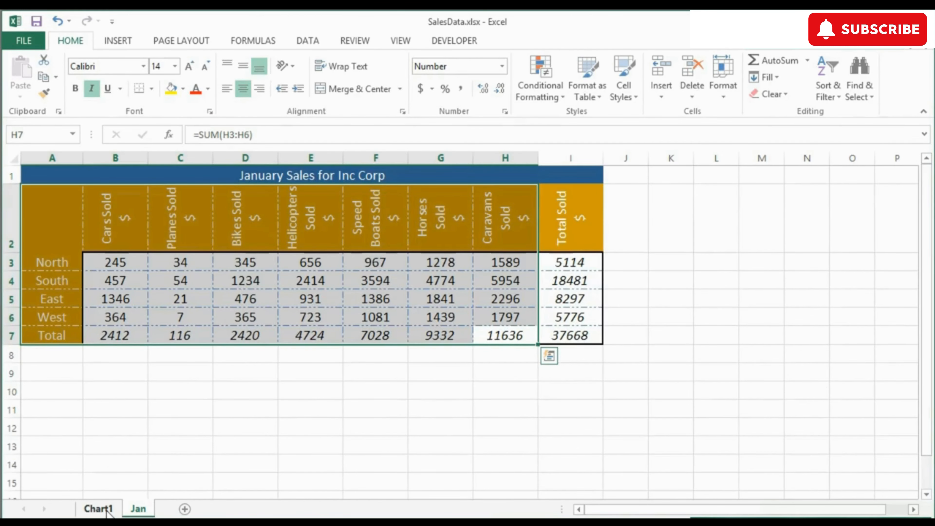
{"action": "left_click", "coordinate": [106, 510]}
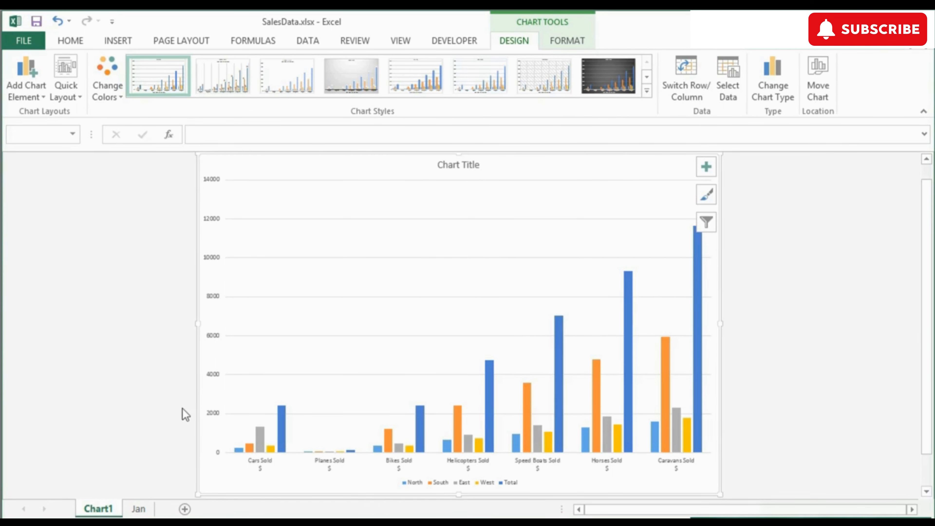
{"action": "left_click", "coordinate": [138, 509]}
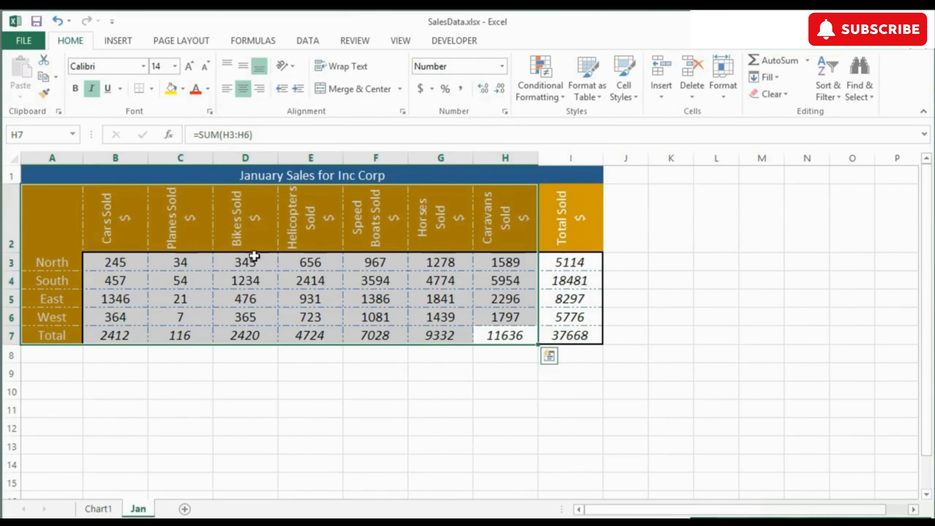
Create a default chart sheet with only table cell B3 selected, and another with empty cell M11 selected, returning to Jan each time.
{"action": "left_click", "coordinate": [115, 265]}
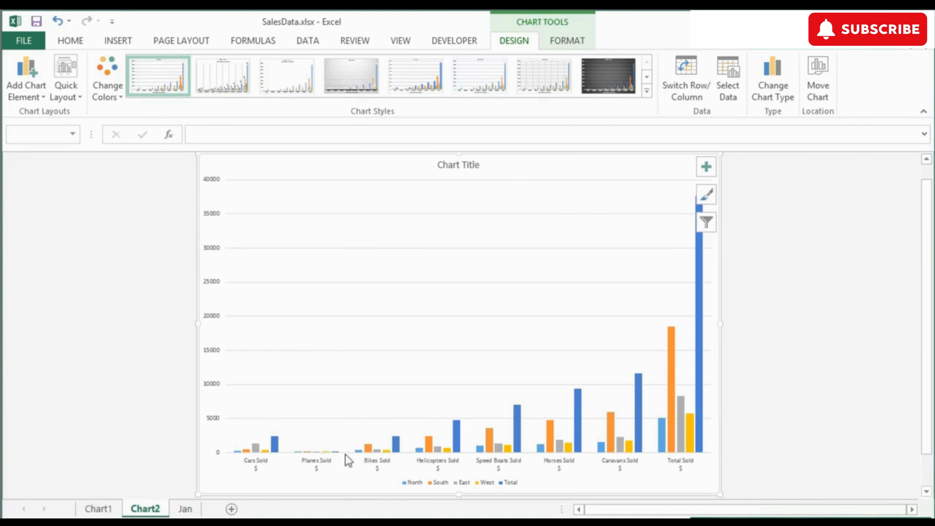
{"action": "left_click", "coordinate": [183, 512]}
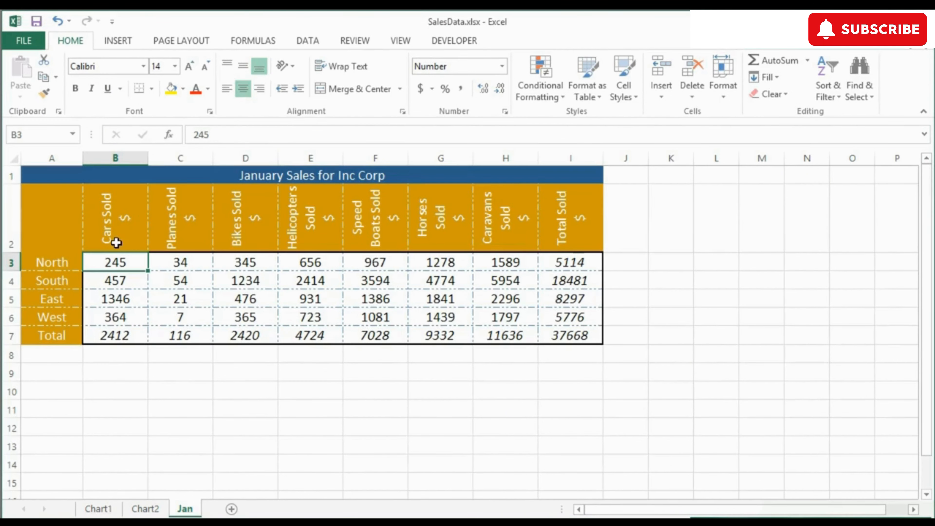
{"action": "left_click", "coordinate": [158, 512]}
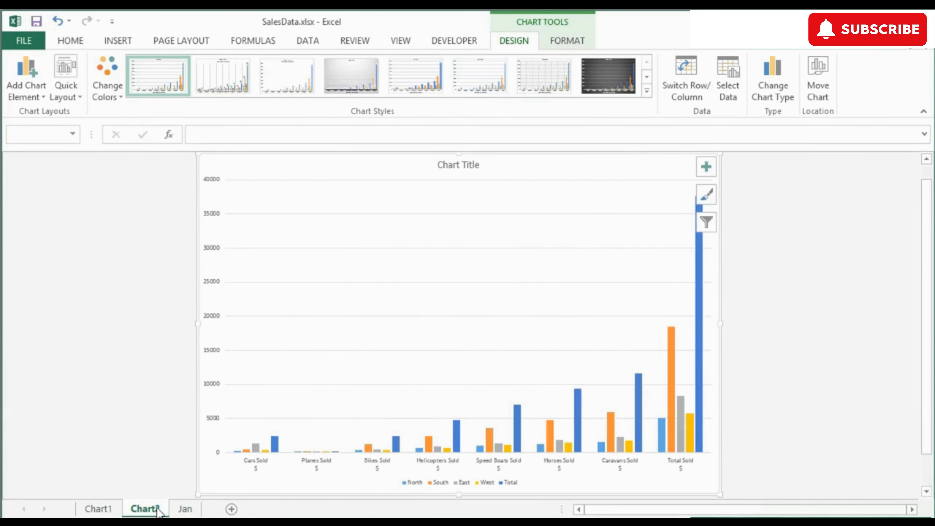
{"action": "left_click", "coordinate": [185, 505]}
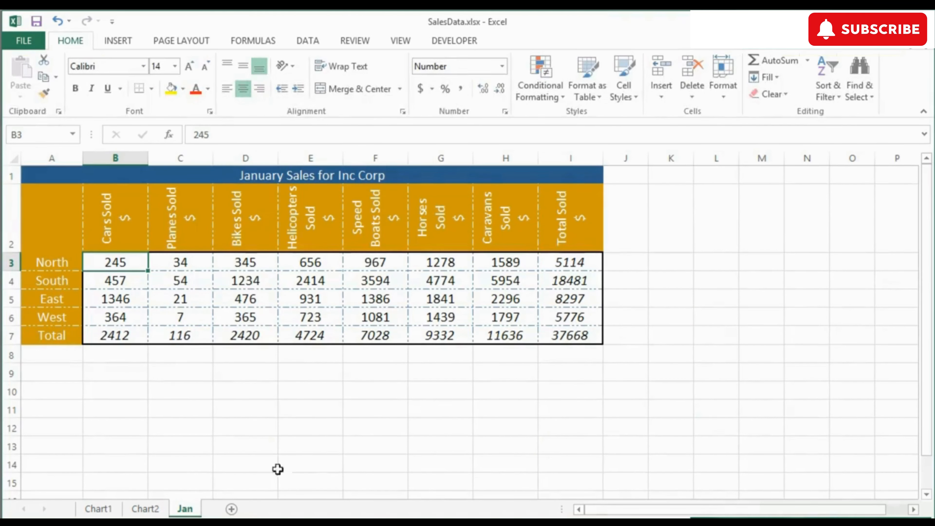
{"action": "left_click", "coordinate": [769, 411]}
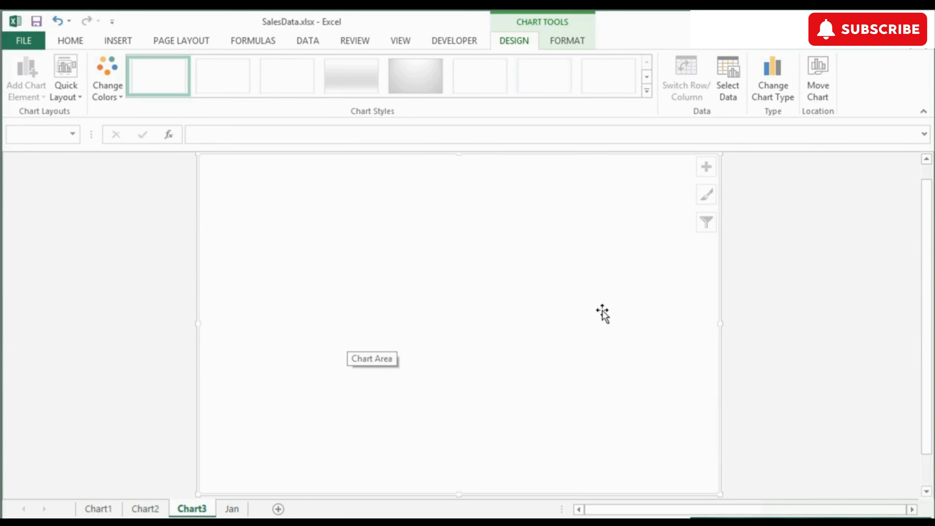
{"action": "left_click", "coordinate": [232, 509]}
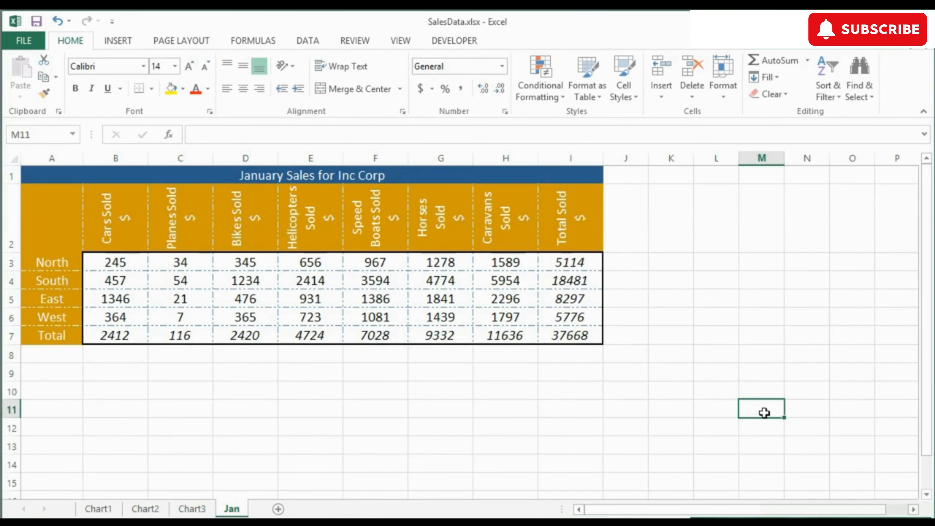
Delete the blank Chart3 sheet from the workbook.
{"action": "left_click", "coordinate": [192, 509]}
{"action": "right_click", "coordinate": [192, 509]}
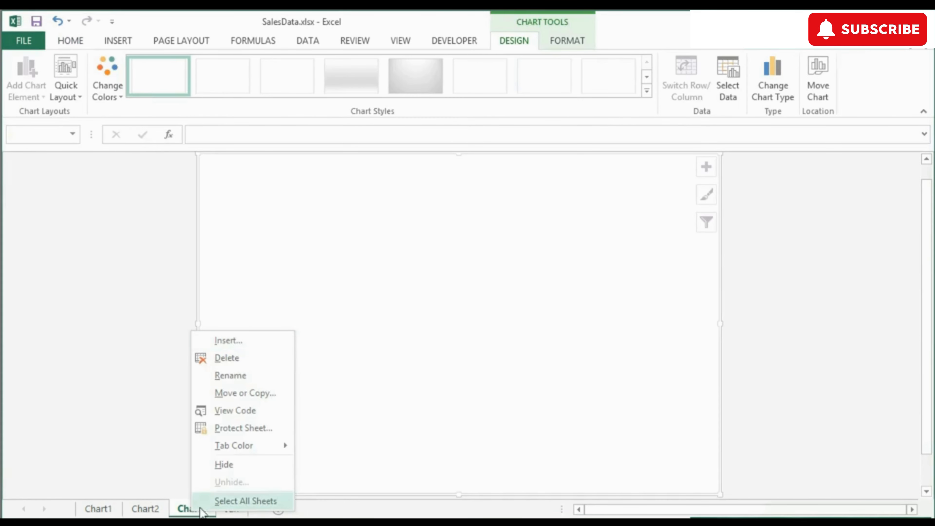
{"action": "left_click", "coordinate": [235, 363]}
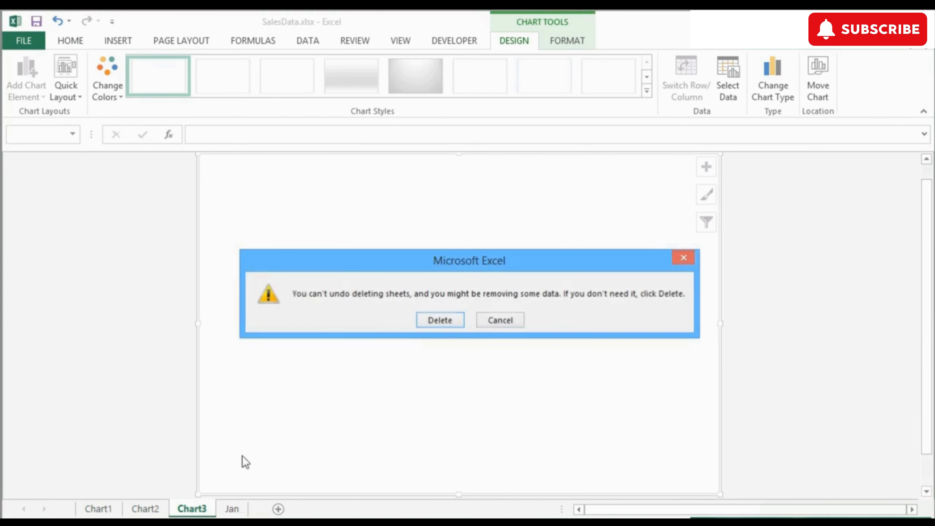
{"action": "left_click", "coordinate": [432, 325]}
Delete the Chart2 sheet, and check the Chart1 sheet before returning to Jan.
{"action": "left_click", "coordinate": [149, 510]}
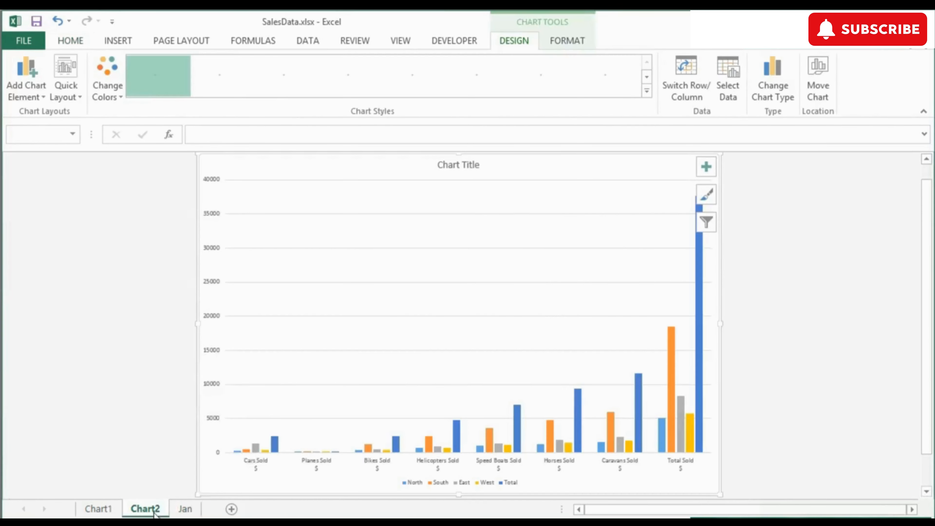
{"action": "right_click", "coordinate": [149, 510]}
{"action": "left_click", "coordinate": [195, 361]}
{"action": "left_click", "coordinate": [432, 326]}
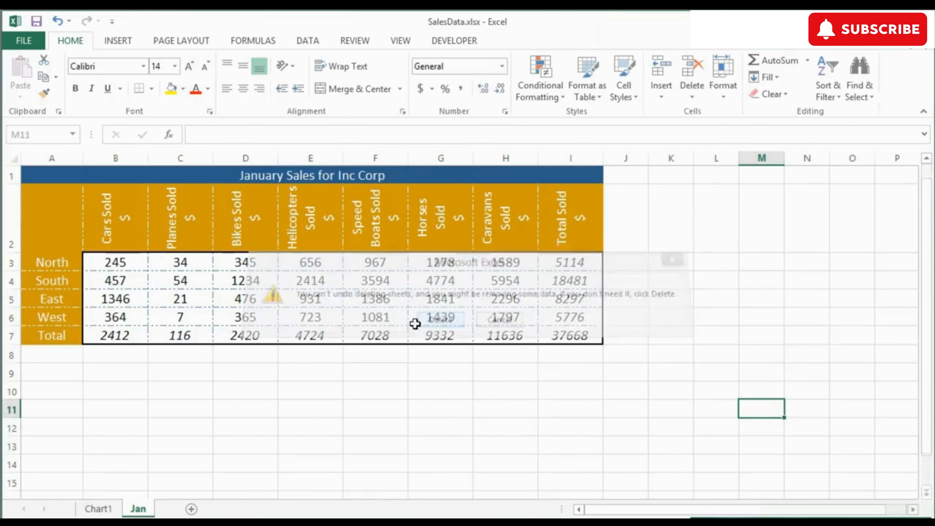
{"action": "left_click", "coordinate": [99, 509]}
{"action": "left_click", "coordinate": [137, 513]}
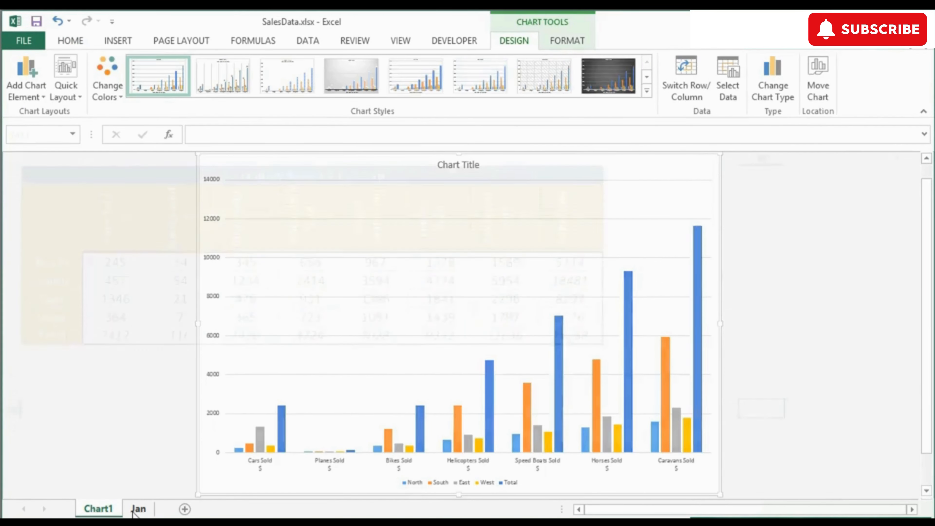